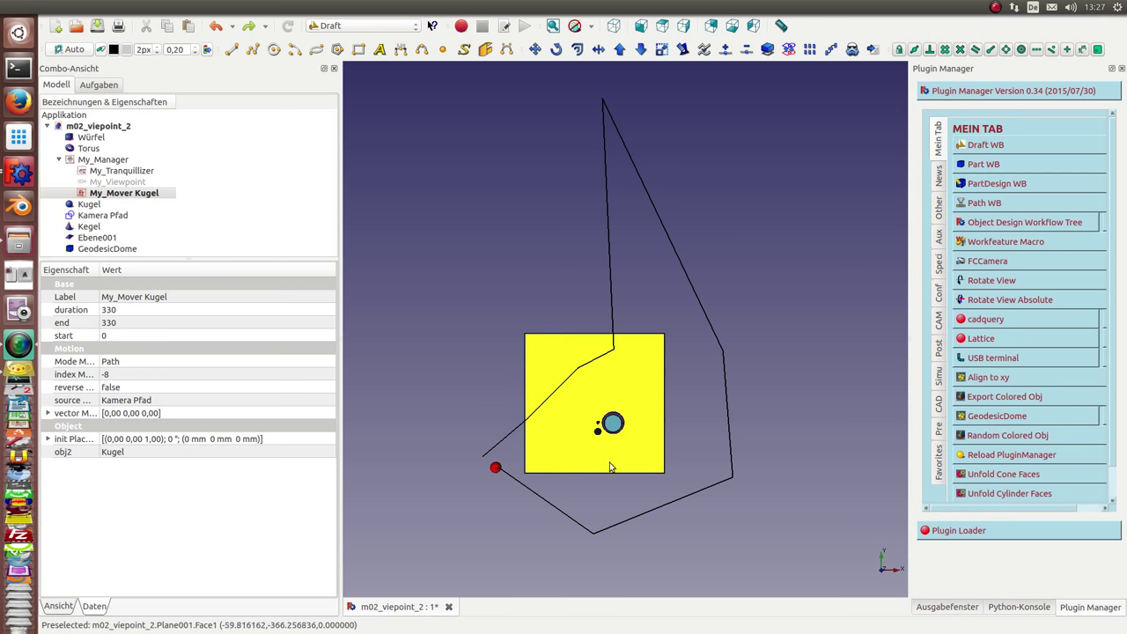
- Review the properties of My_Manager and My_Mover Kugel, then reselect My_Manager
mouse_move(463, 353)
middle_down()
mouse_move(520, 231)
mouse_move(449, 272)
mouse_move(448, 330)
middle_up()
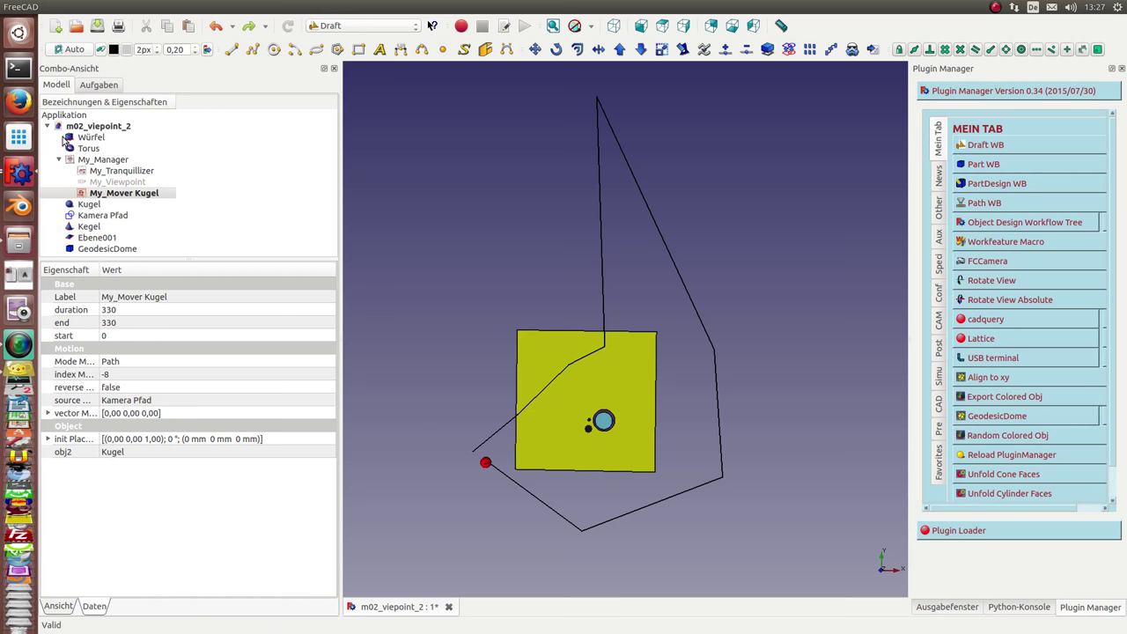
click(108, 162)
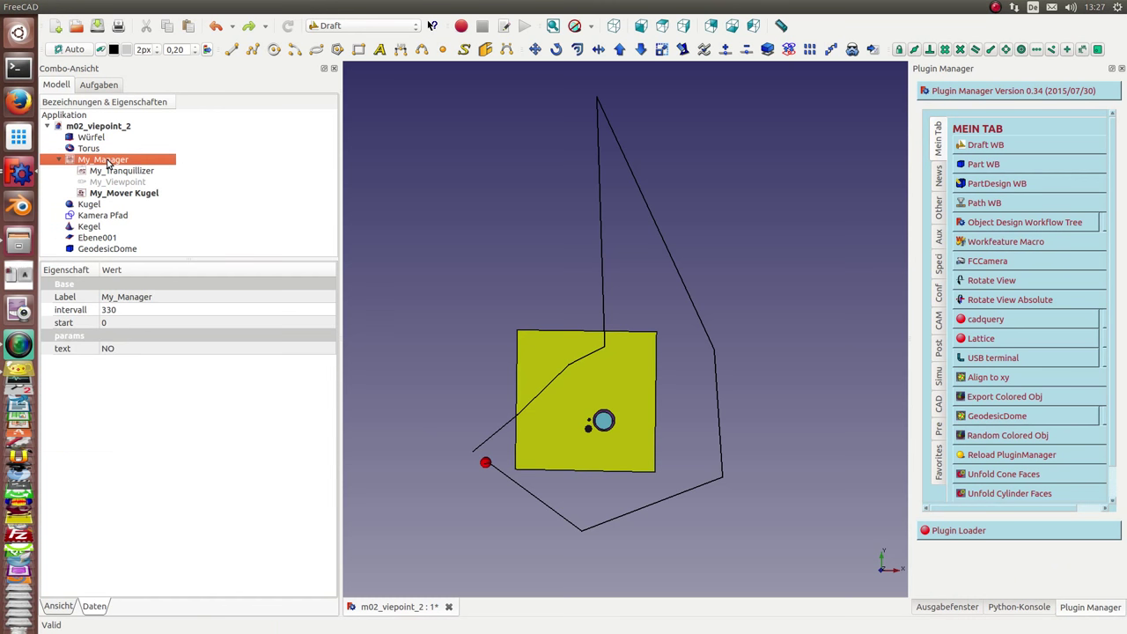
click(122, 196)
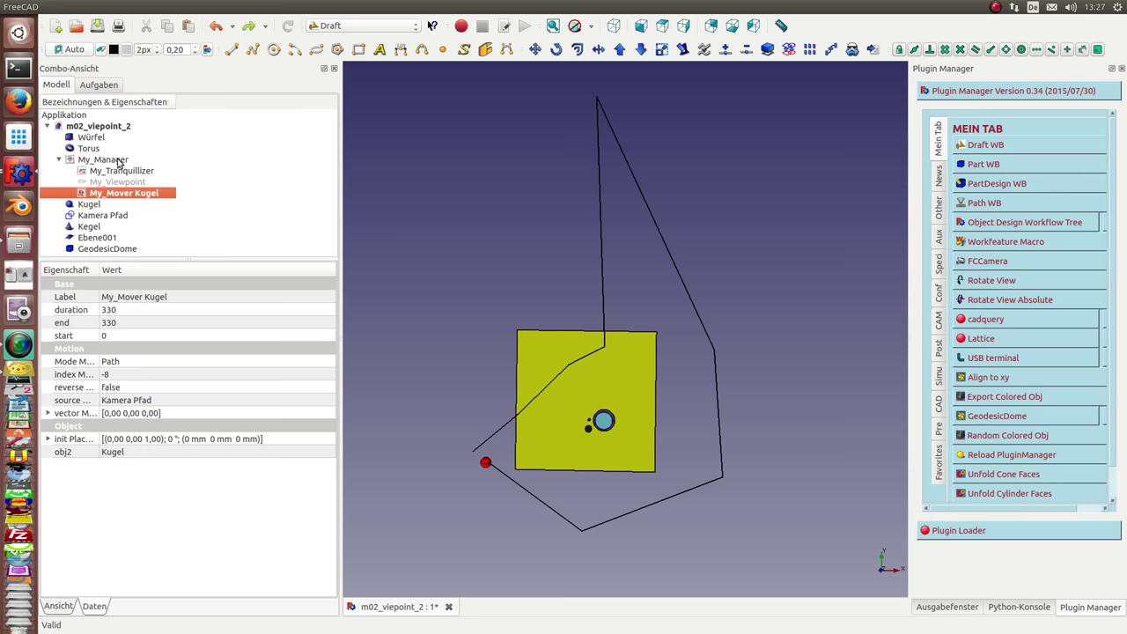
click(116, 162)
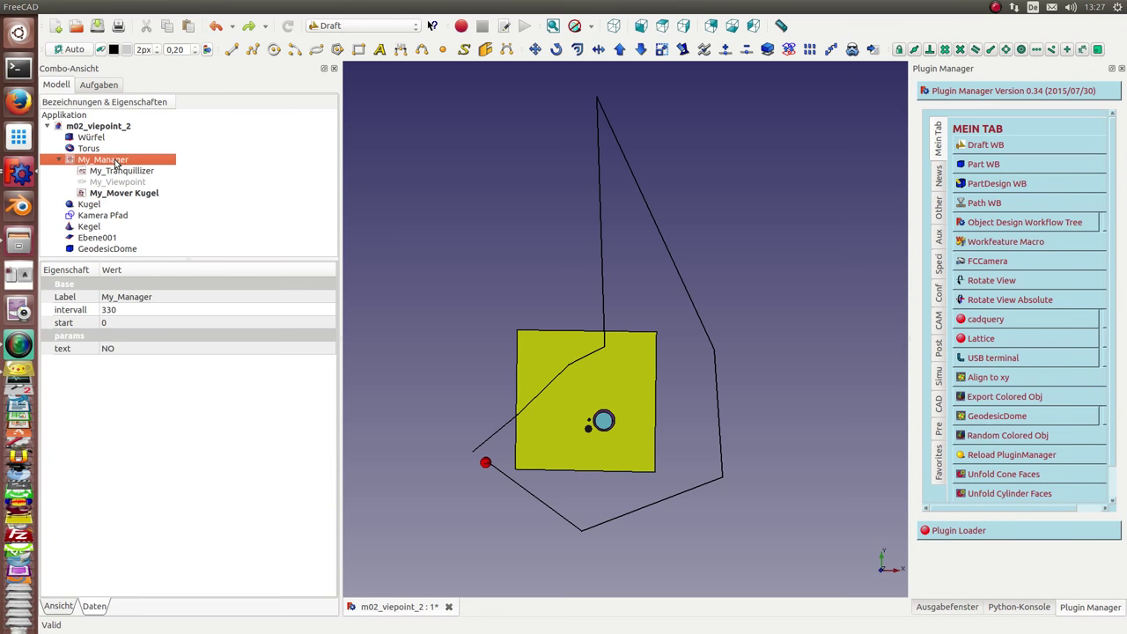
- Run My_Manager's animation so Kugel travels along Kamera Pfad, then stop it
double_click(114, 162)
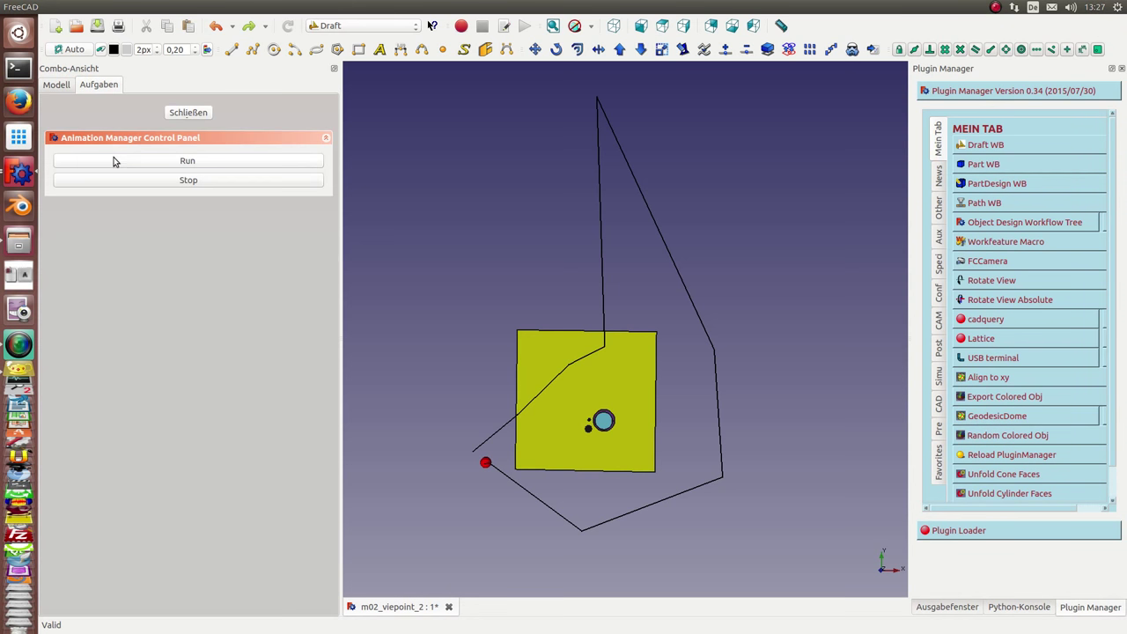
click(122, 162)
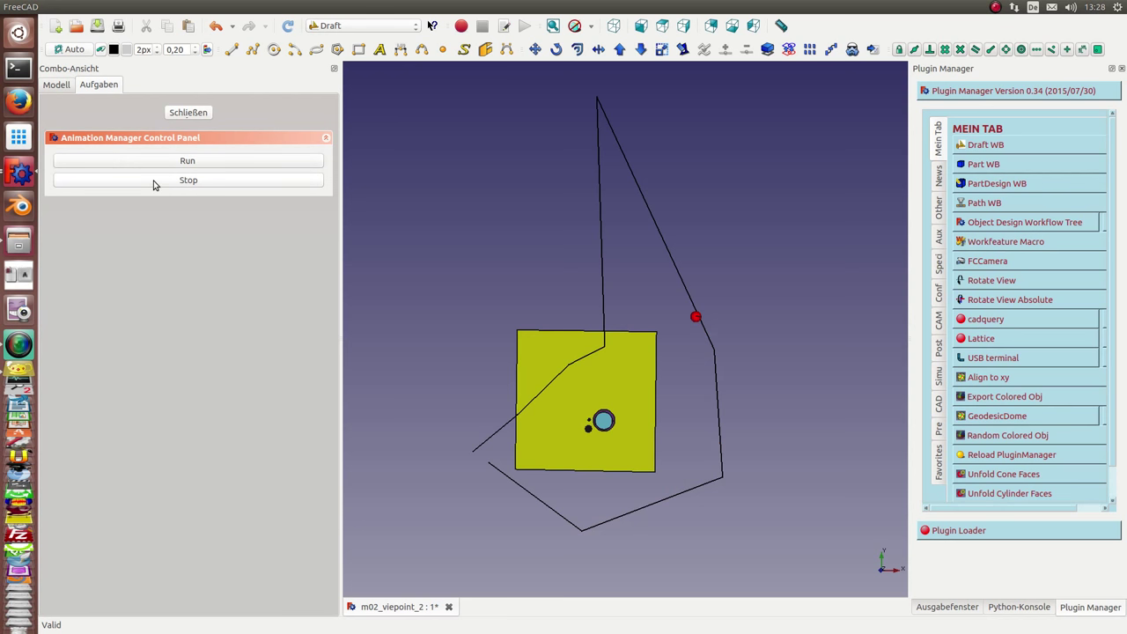
click(152, 184)
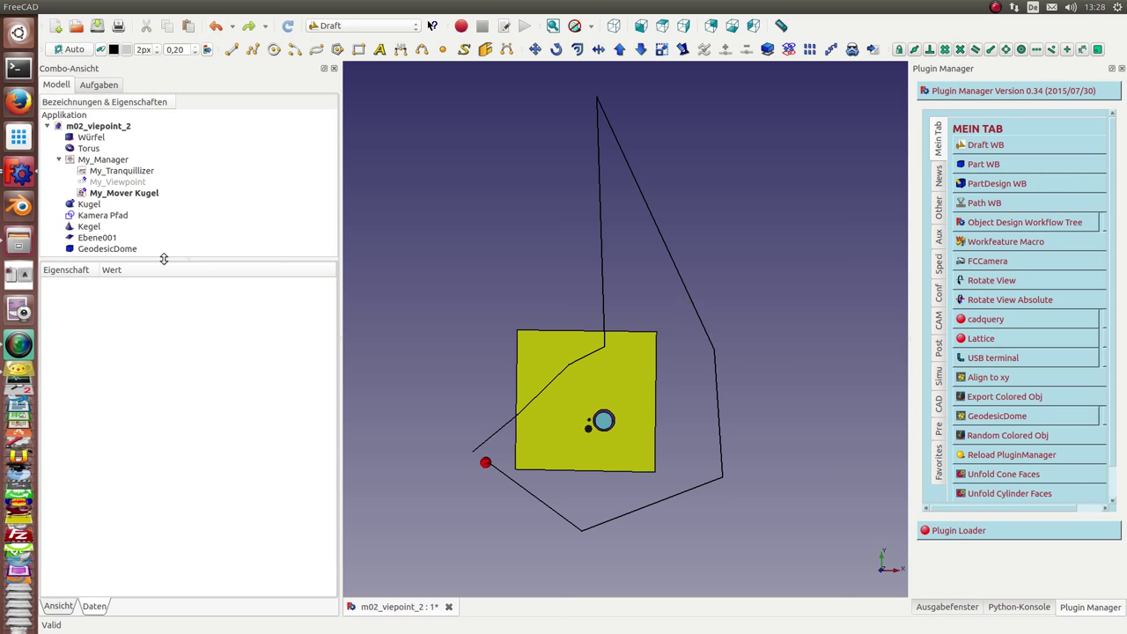
- Inspect the My_Mover Kugel, Kugel and My_Viewpoint properties
drag(164, 258, 164, 294)
click(118, 193)
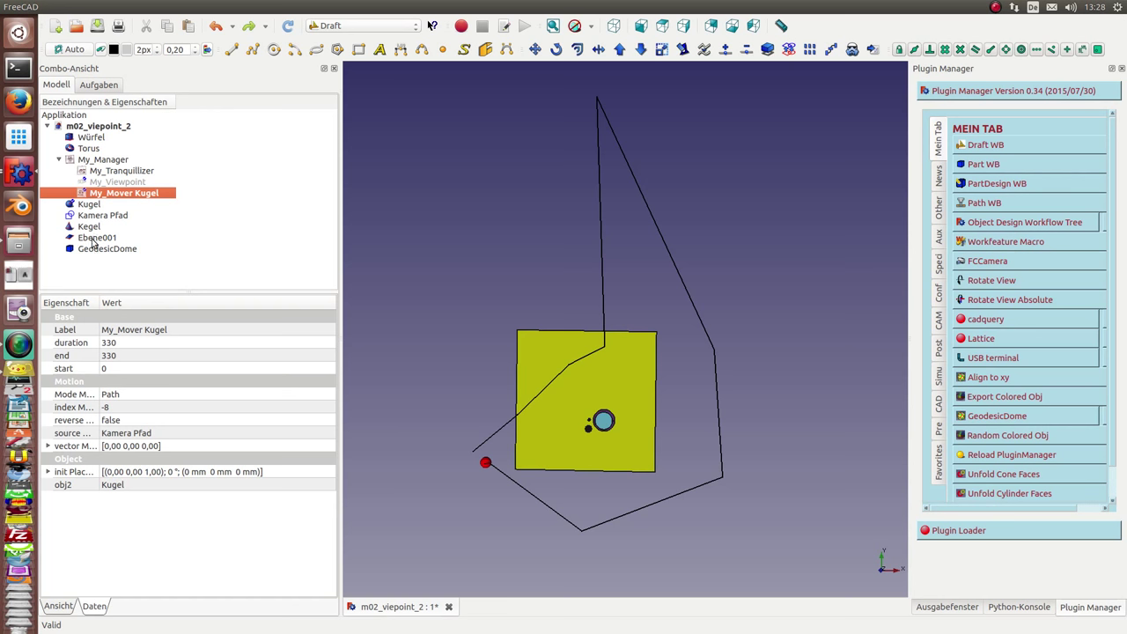
click(87, 205)
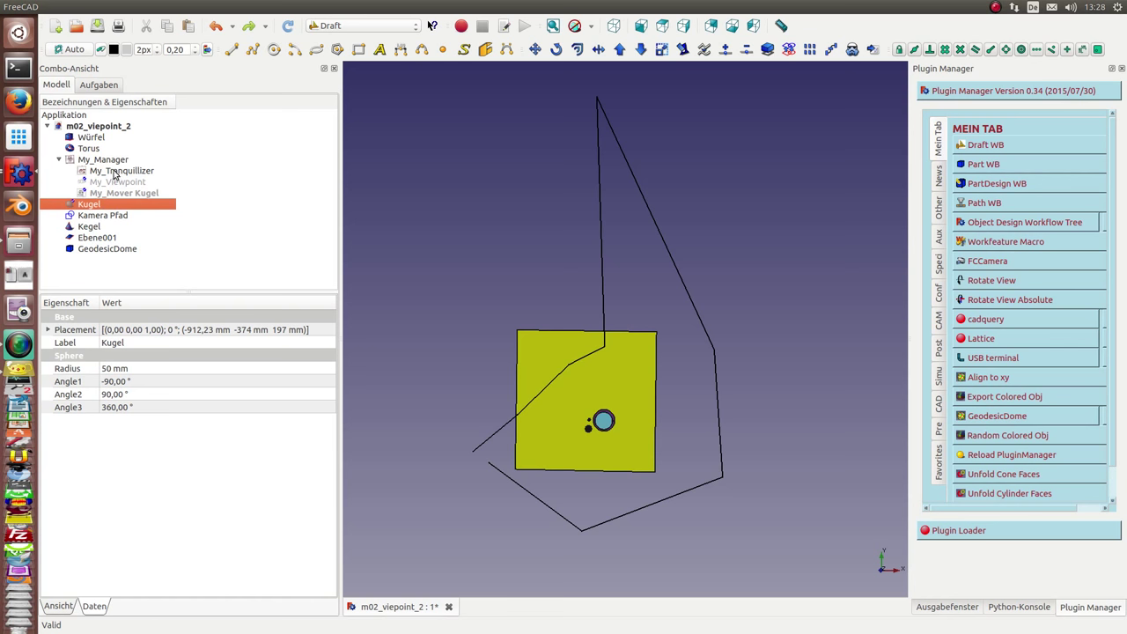
click(115, 183)
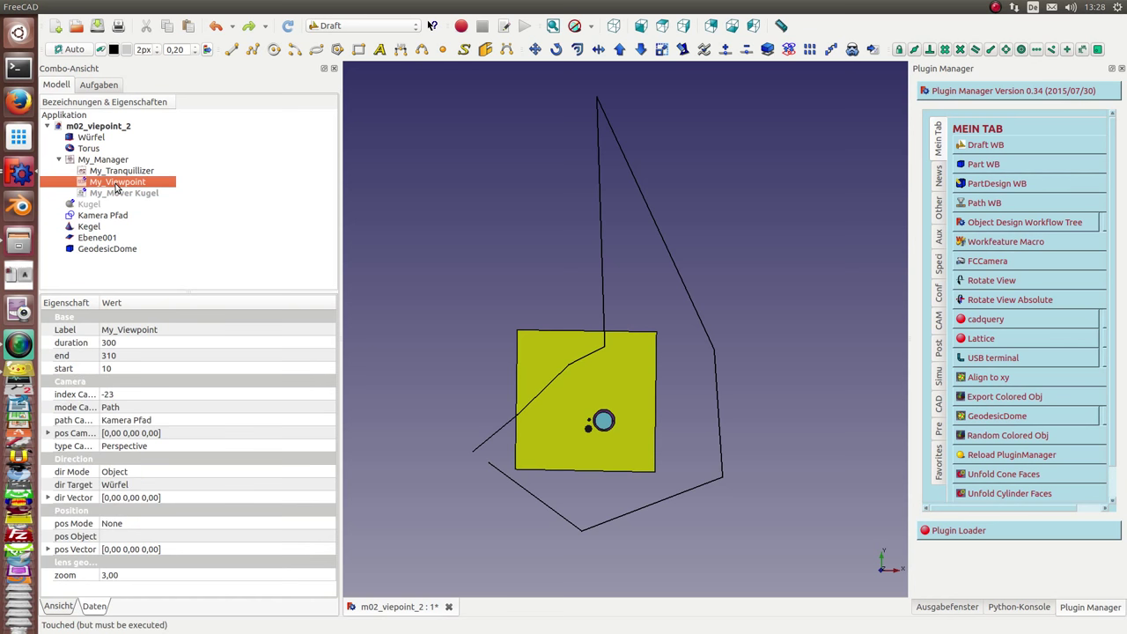
click(185, 204)
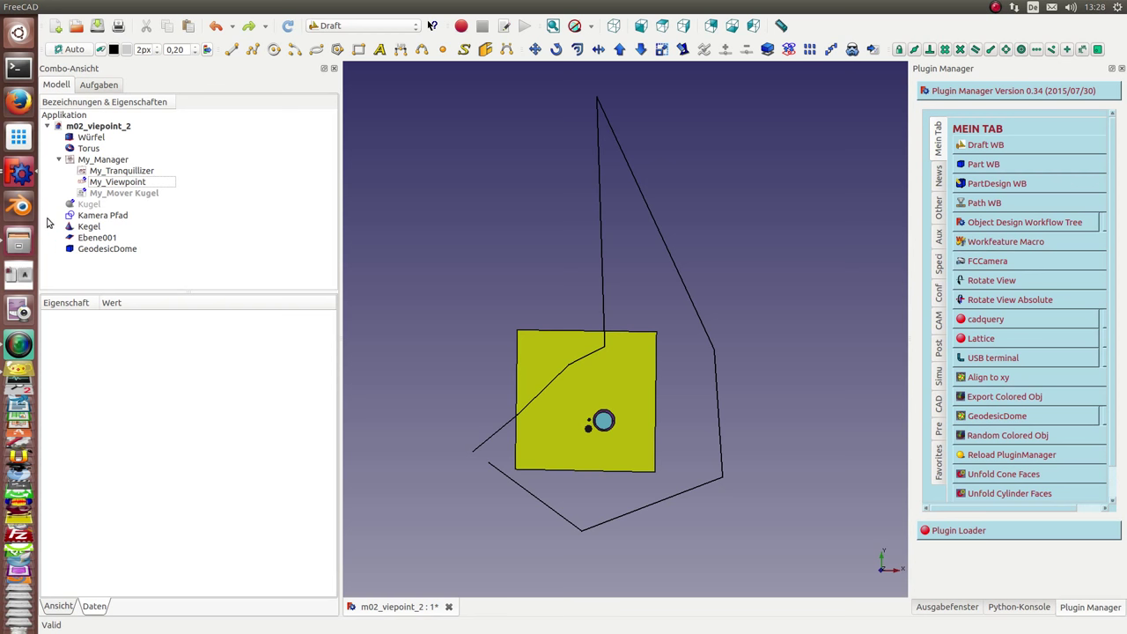
- Hide Kamera Pfad and reopen My_Manager's animation control panel
click(98, 218)
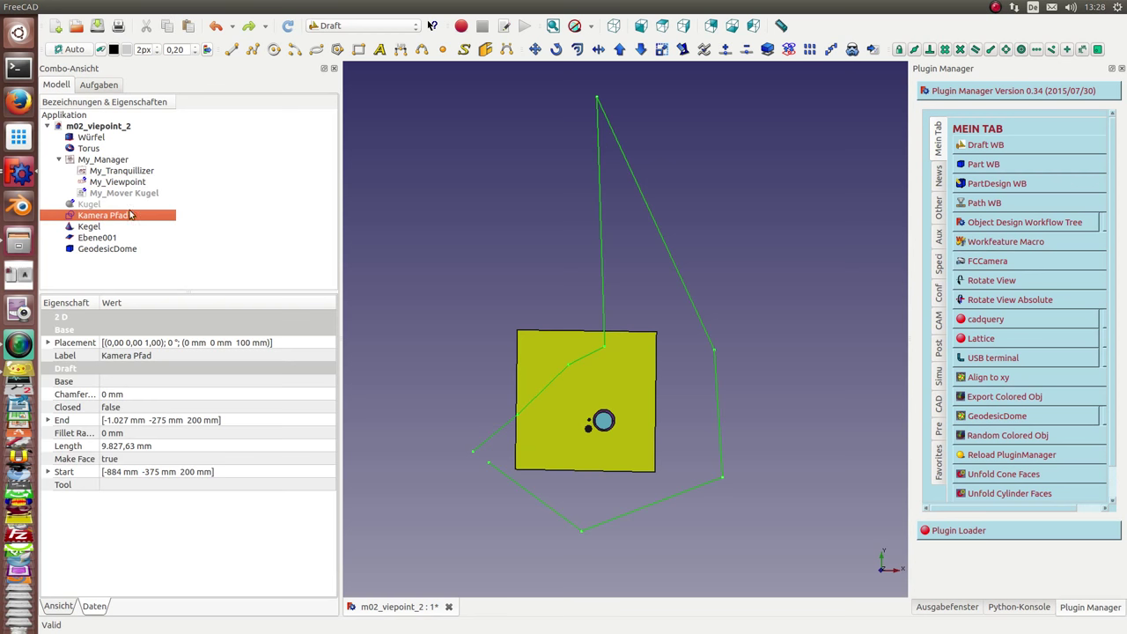
key(space)
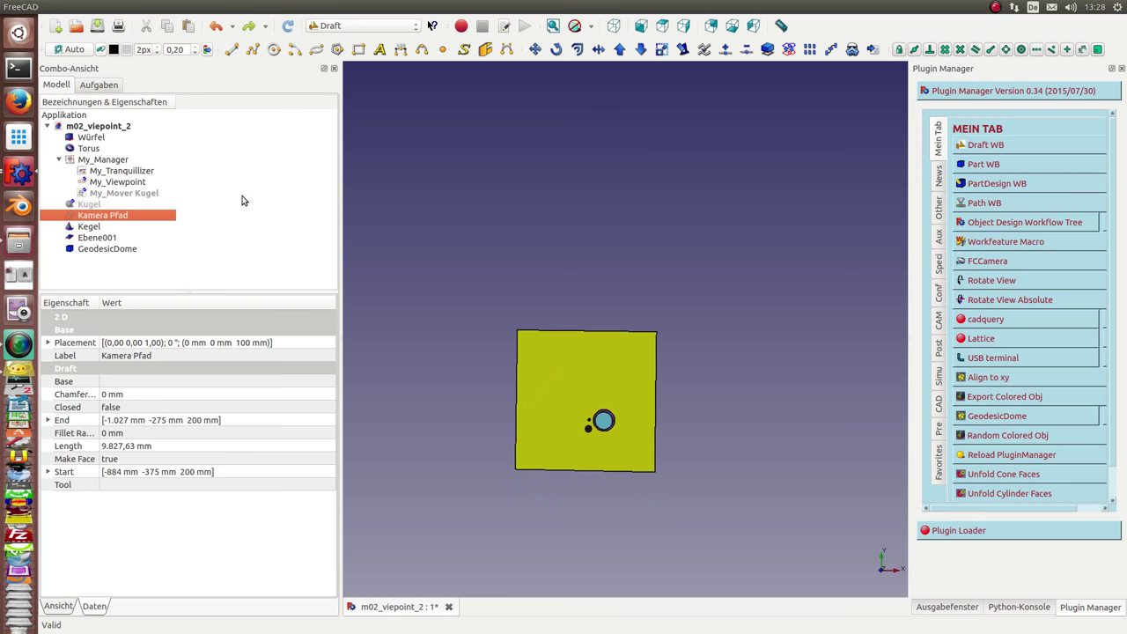
click(106, 162)
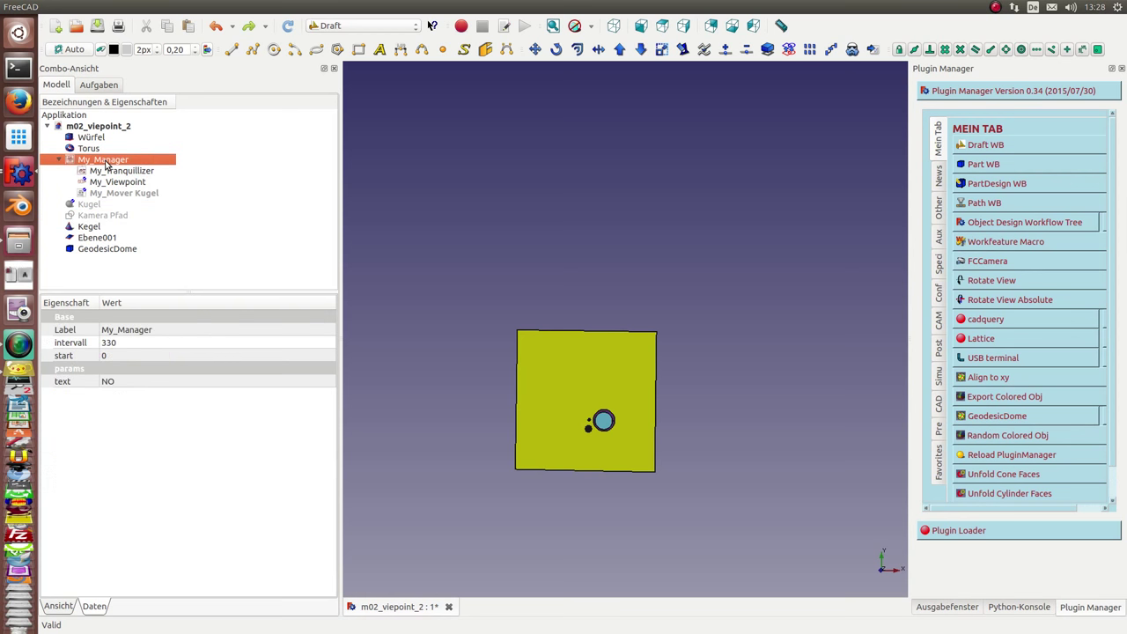
double_click(106, 161)
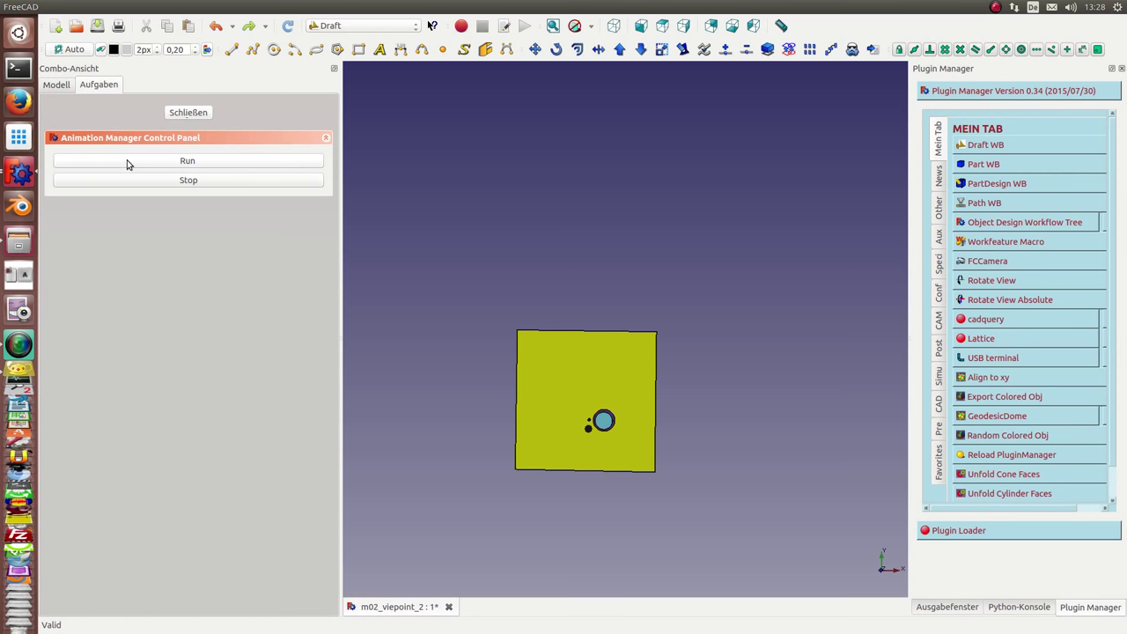
- Run the camera flight along the path aimed at the cube, then close the panel
click(127, 165)
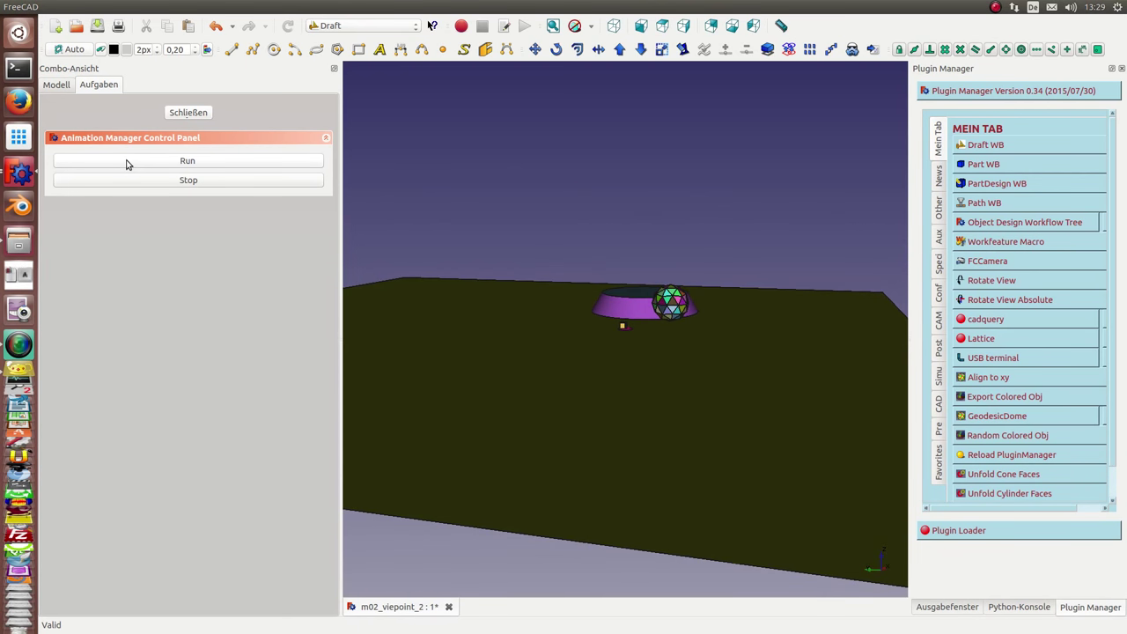
click(161, 179)
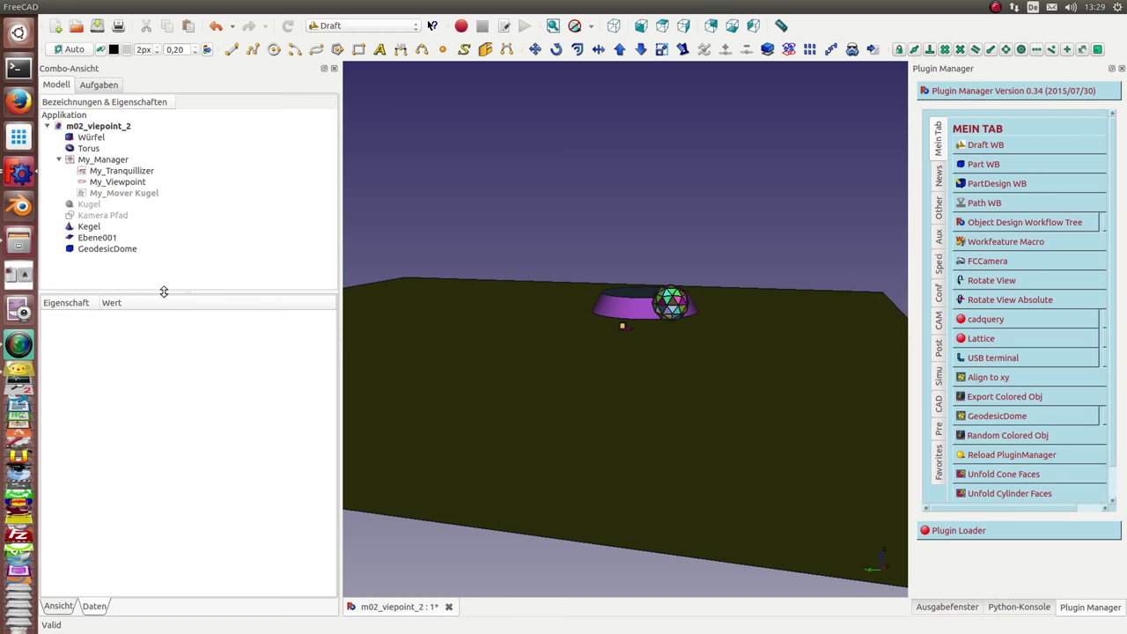
- Switch to the Animation workbench, add My_Manager001 with intervall 300, and add My_Viewpoint001
drag(164, 291, 163, 338)
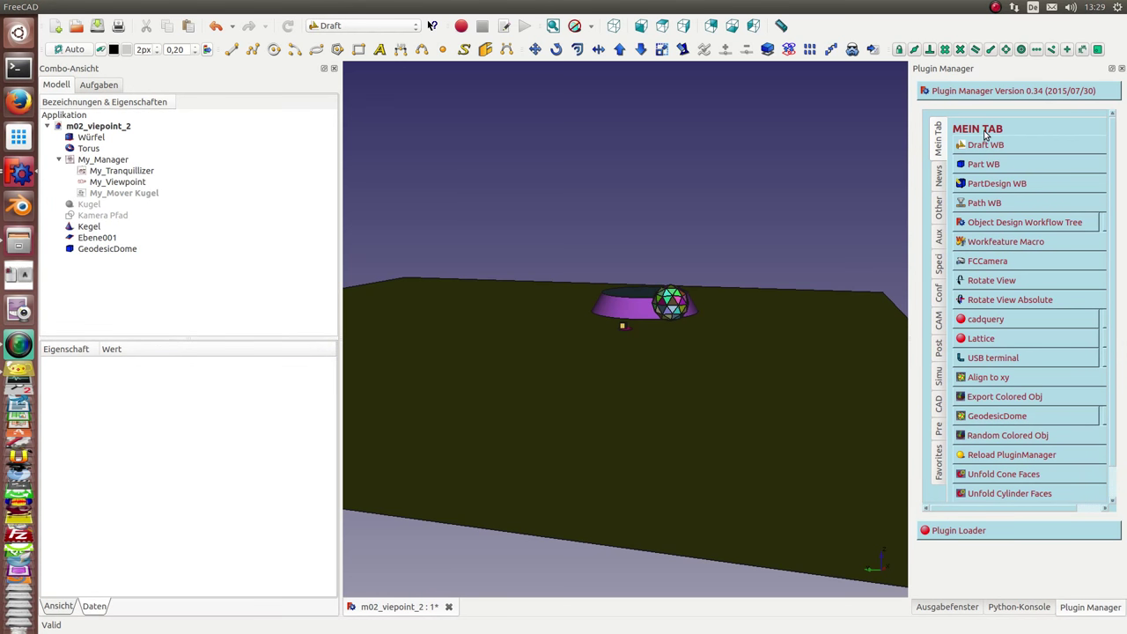
click(381, 28)
click(348, 24)
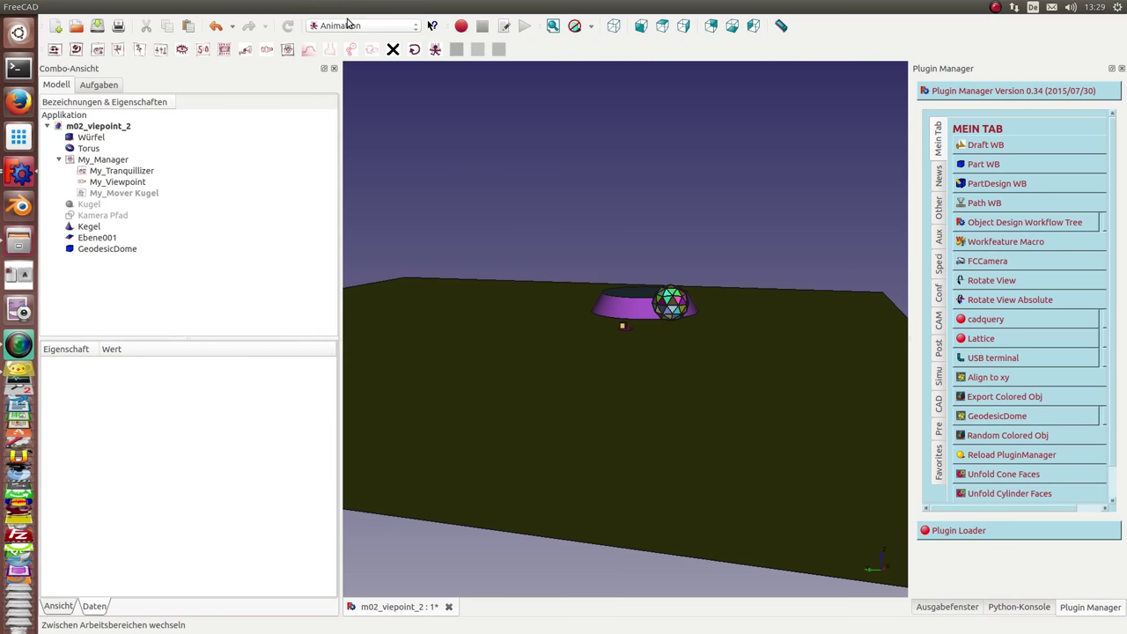
click(288, 51)
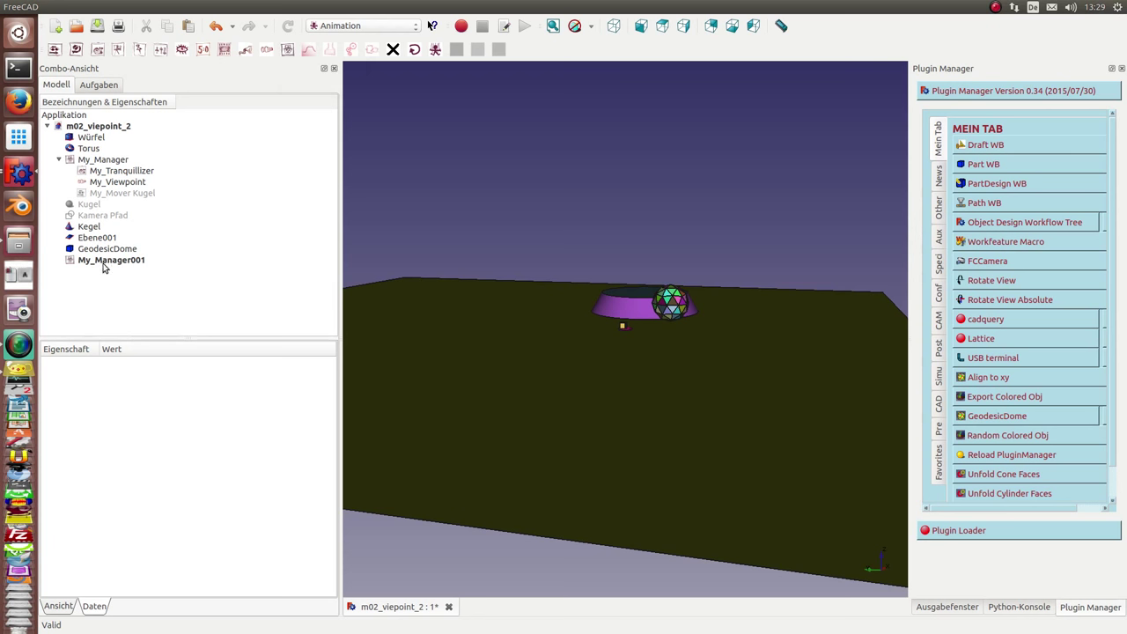
click(104, 263)
click(138, 390)
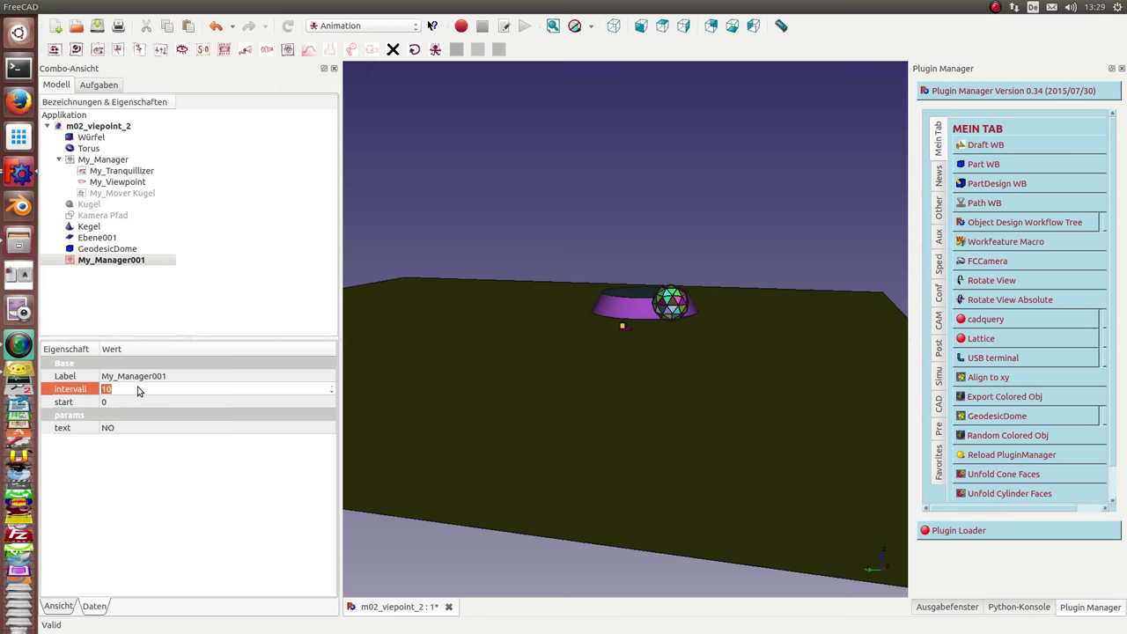
text(300)
click(266, 51)
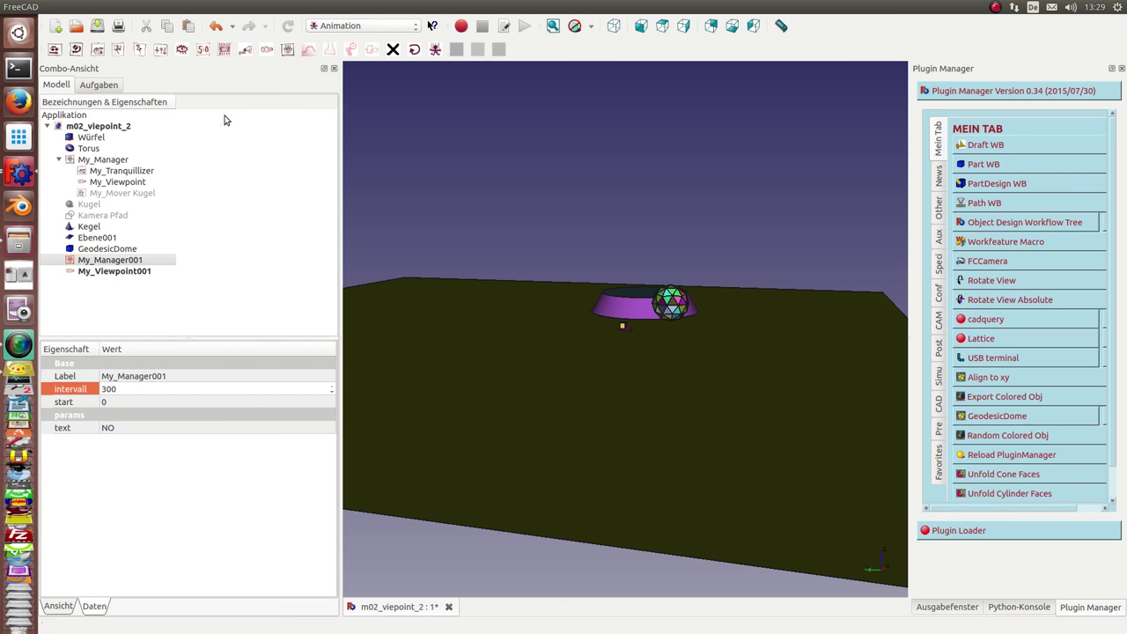
- Place My_Viewpoint001 under My_Manager001 and set its duration to 300
click(111, 273)
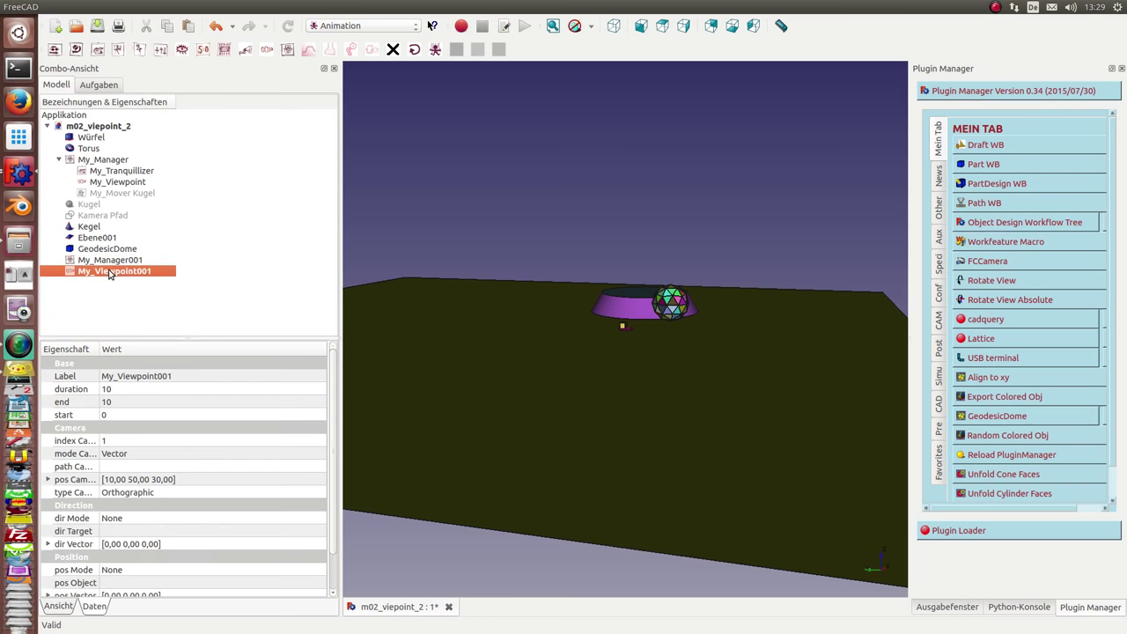
drag(79, 274, 80, 266)
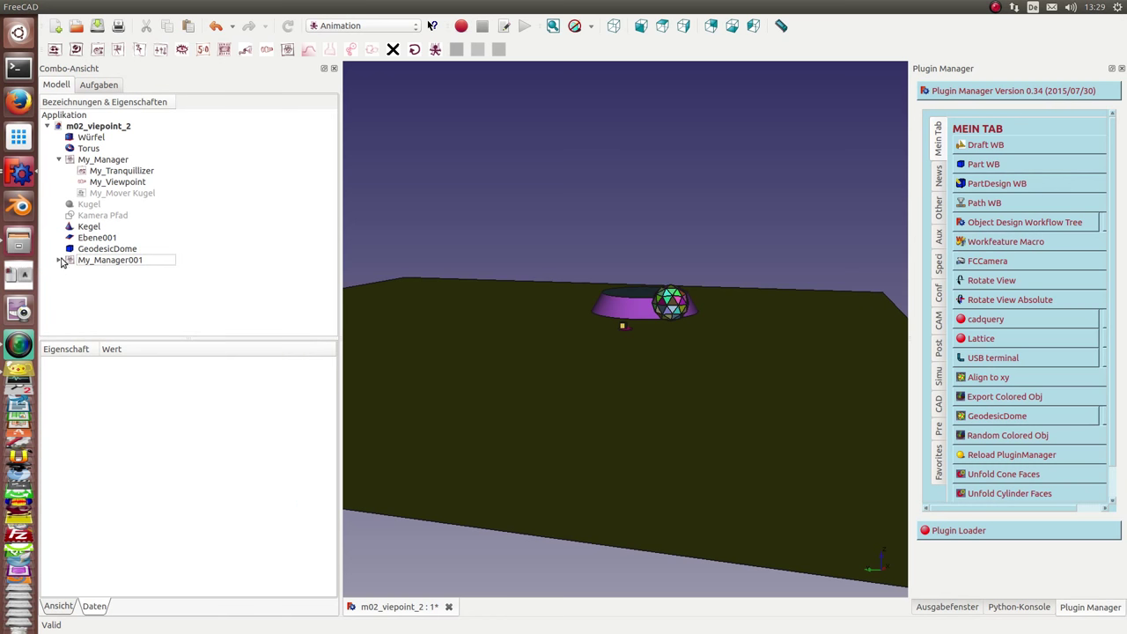
click(58, 259)
click(147, 274)
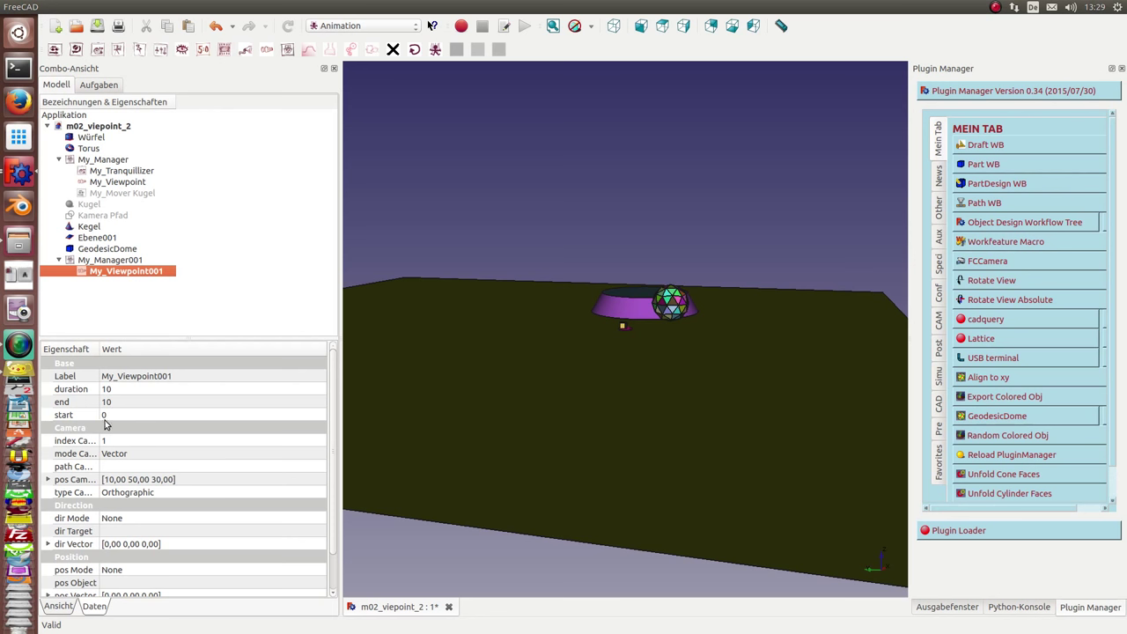
click(123, 393)
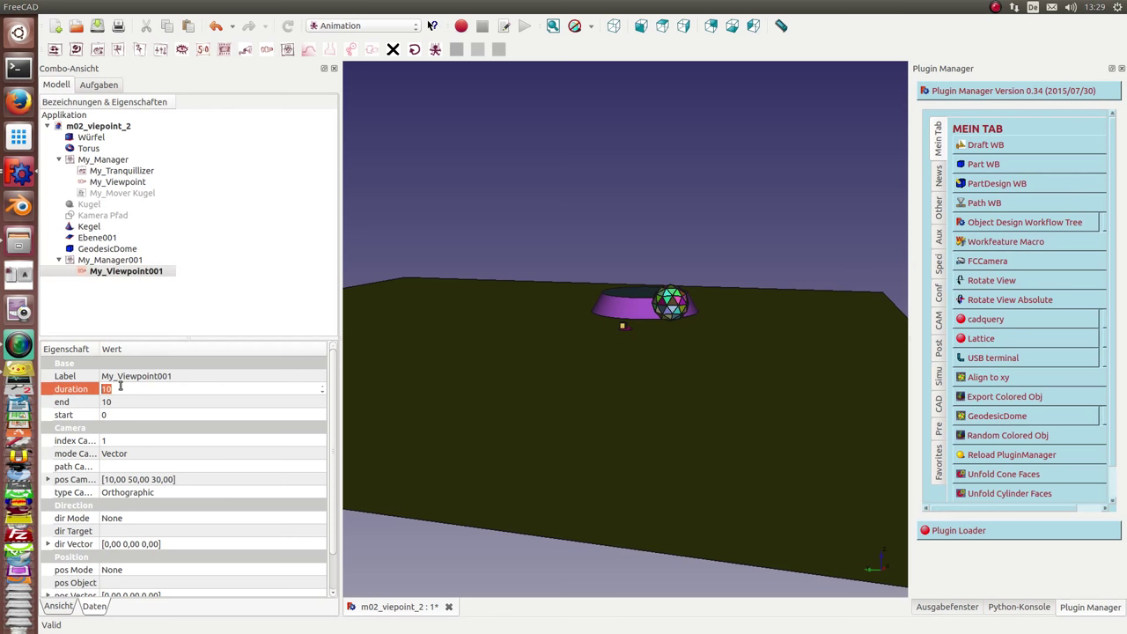
text(300)
key(Return)
- Change My_Viewpoint001's camera mode from Vector to Path and begin choosing its path object
click(122, 458)
click(122, 456)
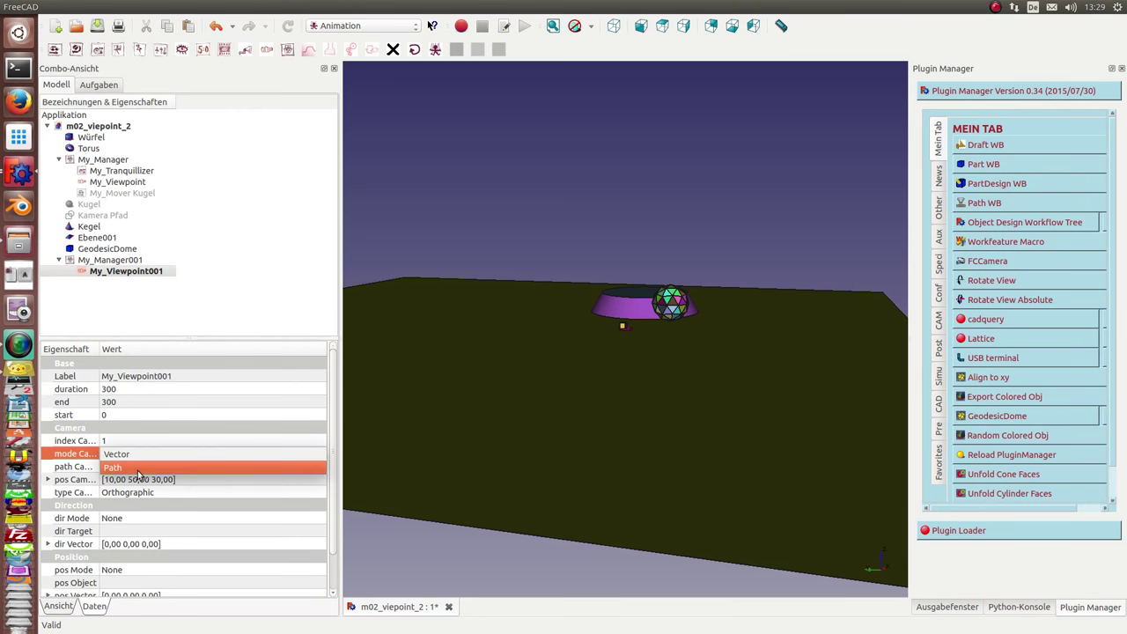
click(137, 469)
click(136, 467)
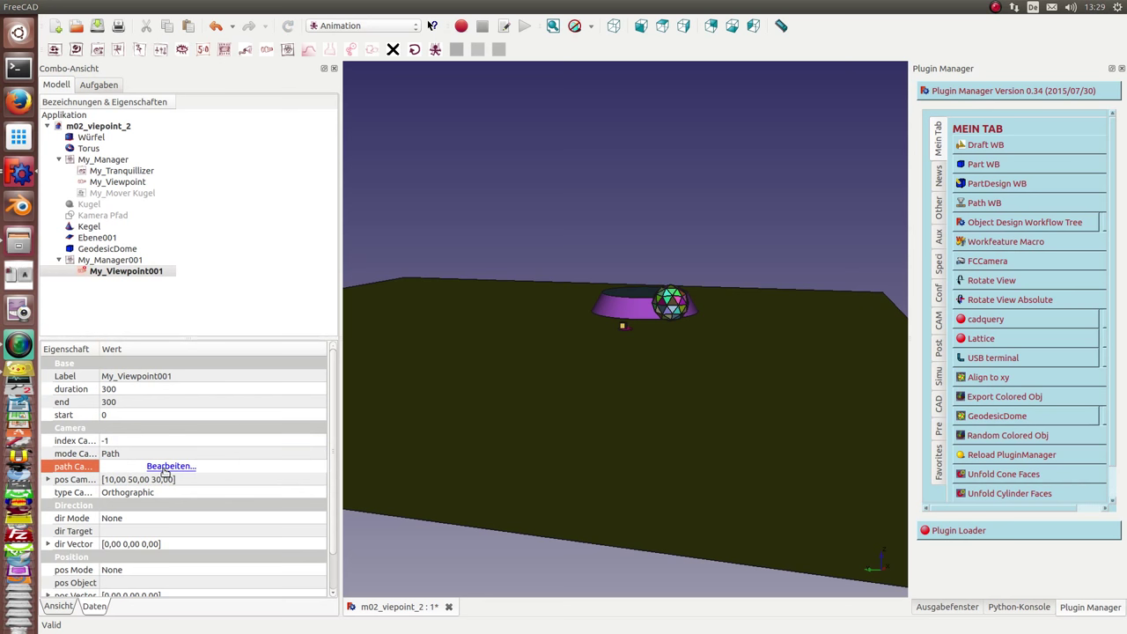
click(163, 468)
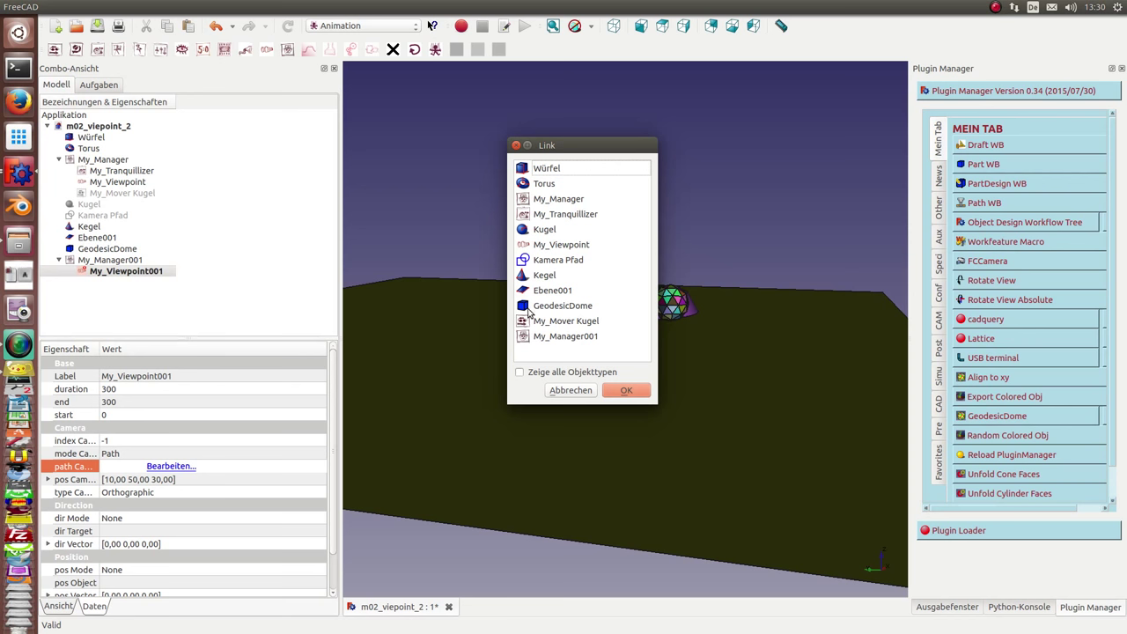
- Set Kamera Pfad as My_Viewpoint001's camera path
click(557, 261)
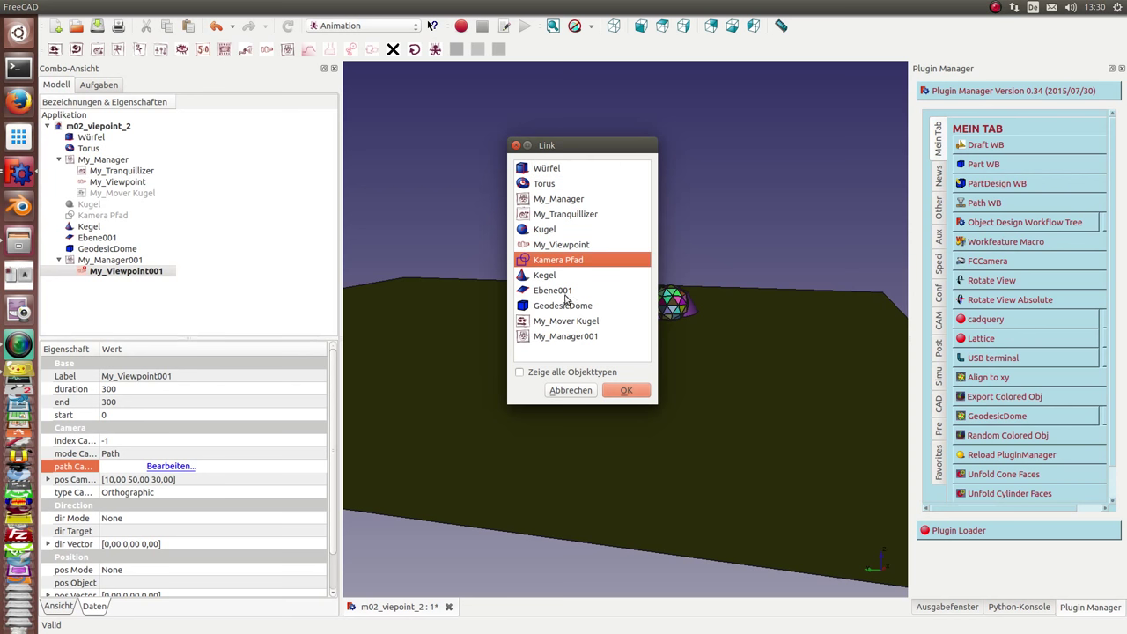
click(626, 392)
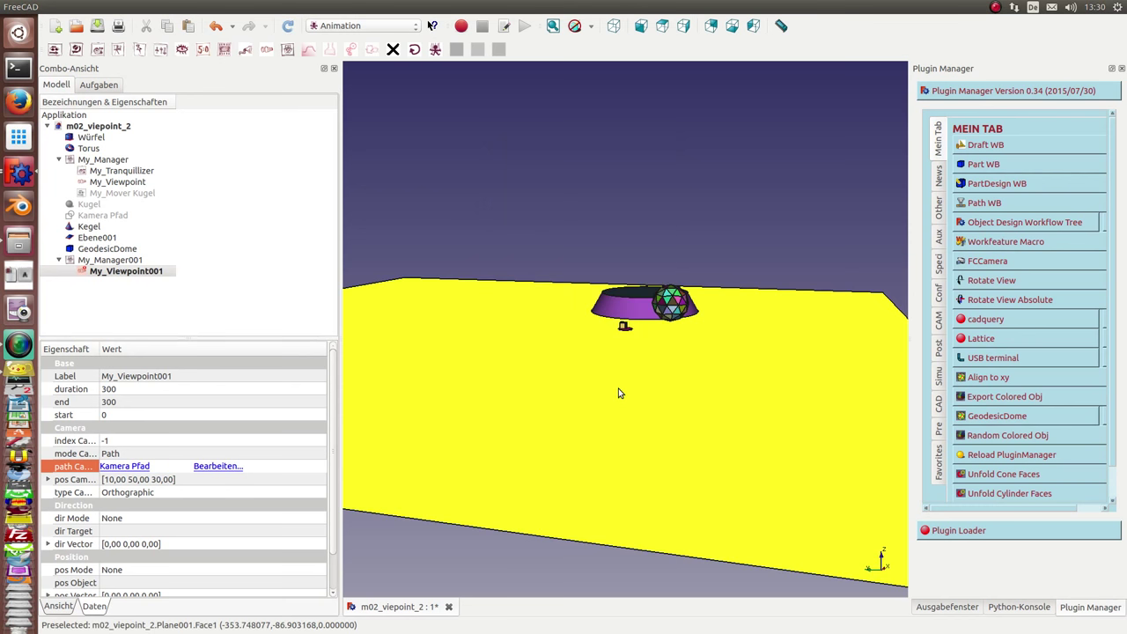
scroll(334, 527, down, 1)
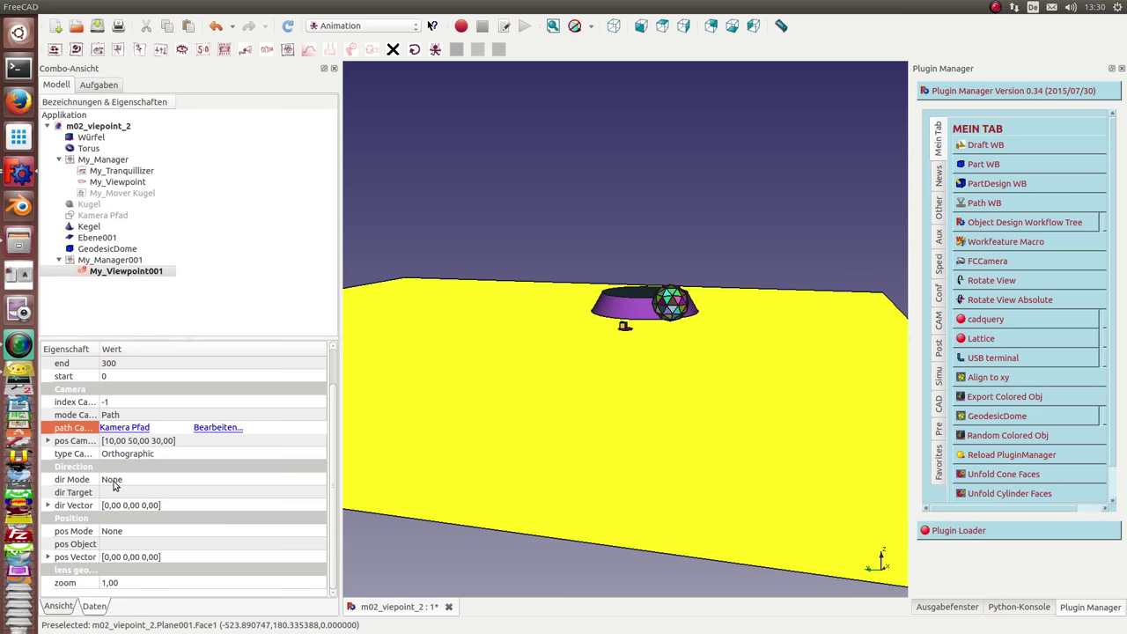
- Set dir Mode to Object and dir Target to Würfel so the camera aims at the cube
click(102, 481)
click(105, 481)
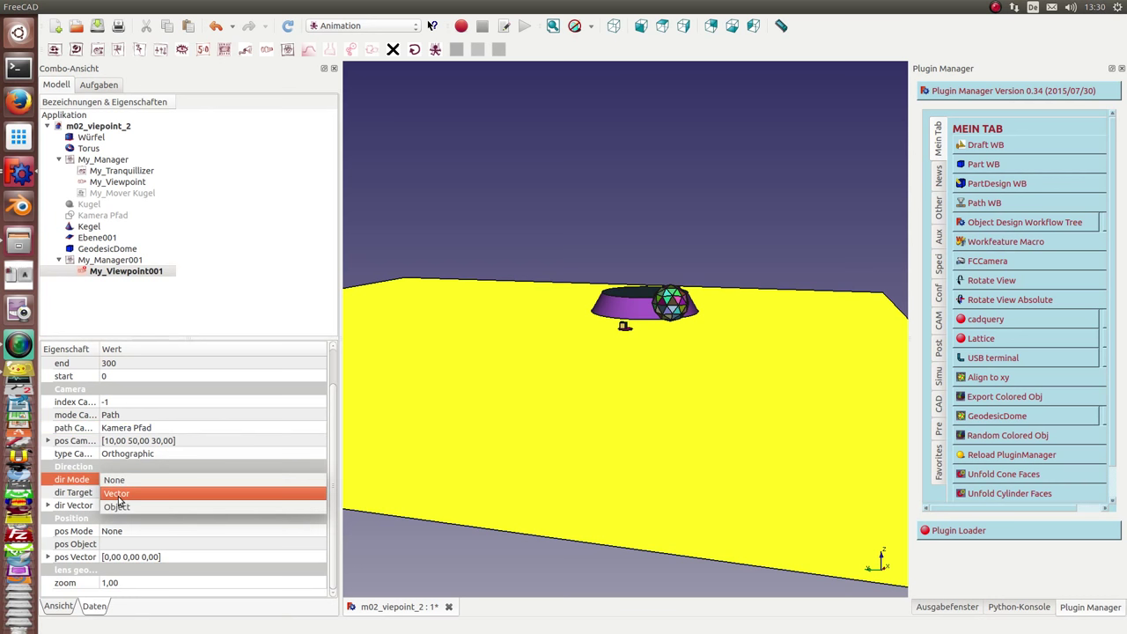
click(121, 507)
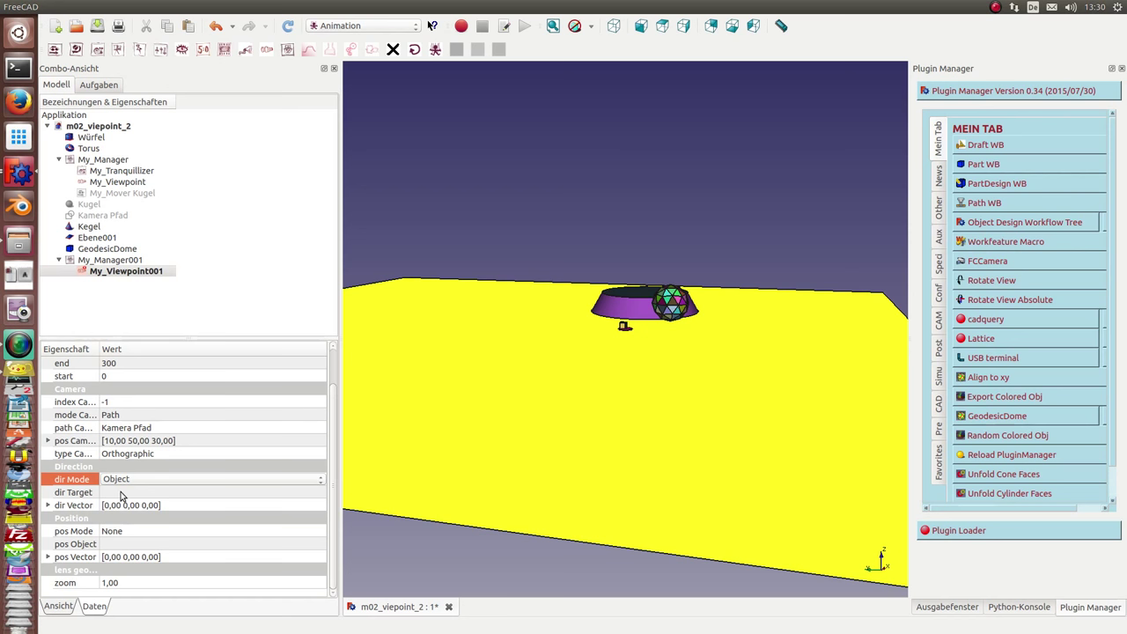
click(120, 493)
click(159, 494)
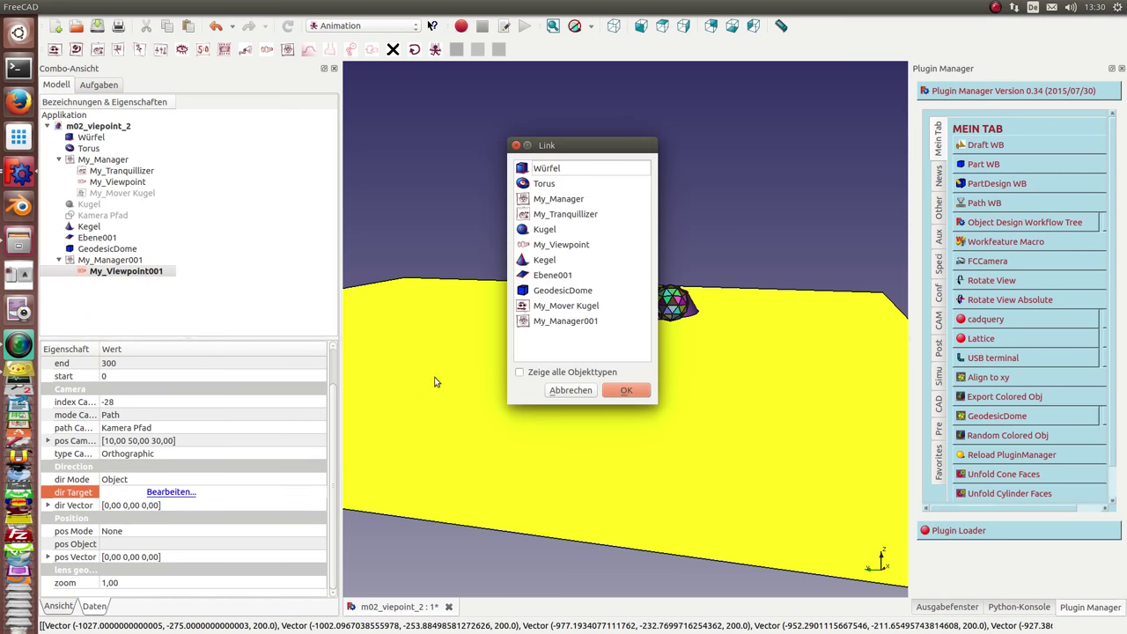
click(543, 170)
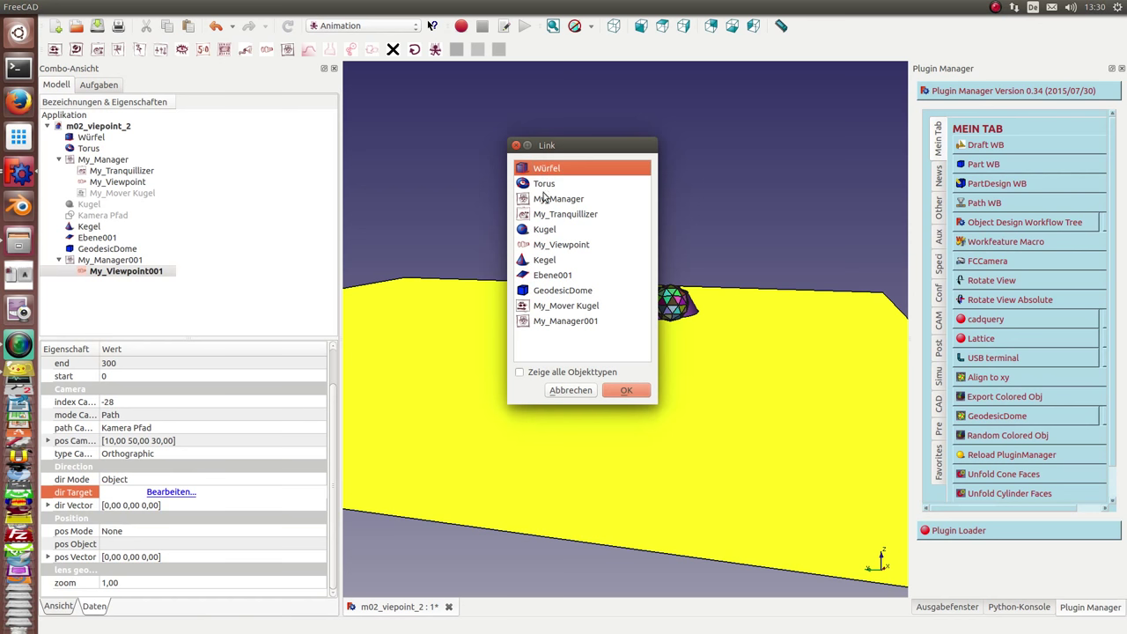
click(621, 393)
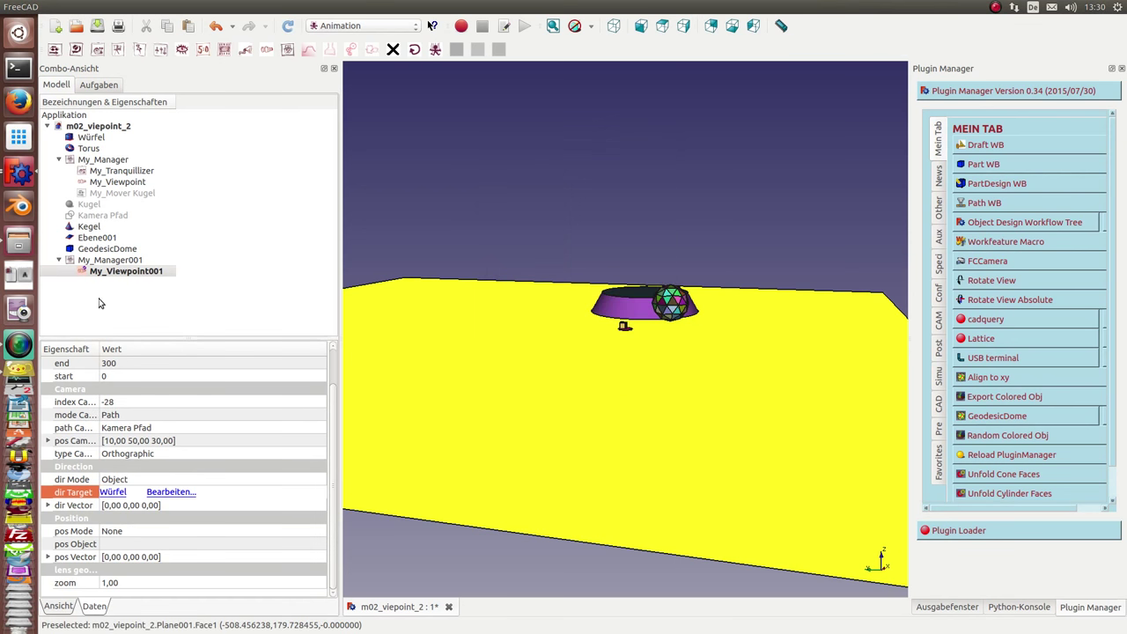
click(104, 261)
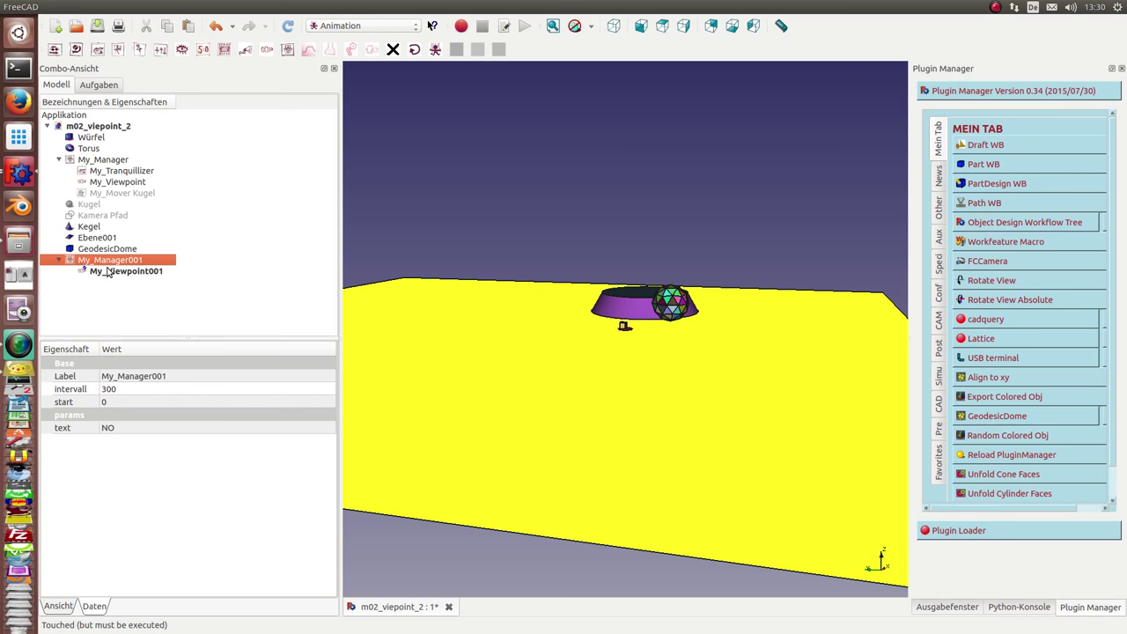
- Set My_Viewpoint001's camera type to Perspective and run My_Manager001 to preview it
click(107, 272)
click(137, 499)
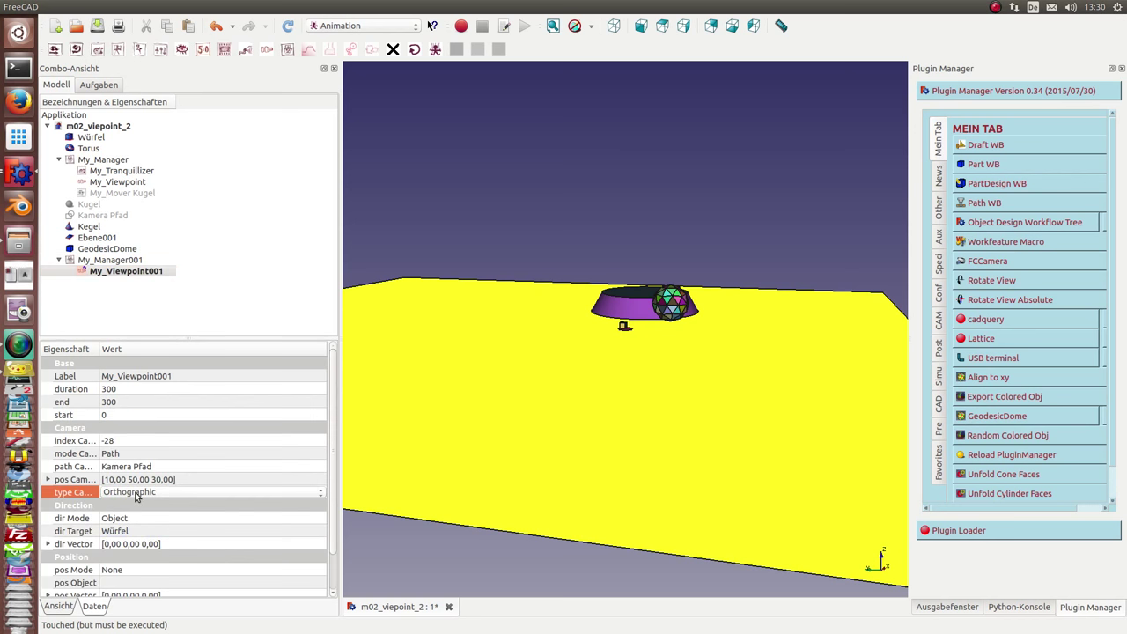
click(137, 498)
click(137, 511)
click(106, 261)
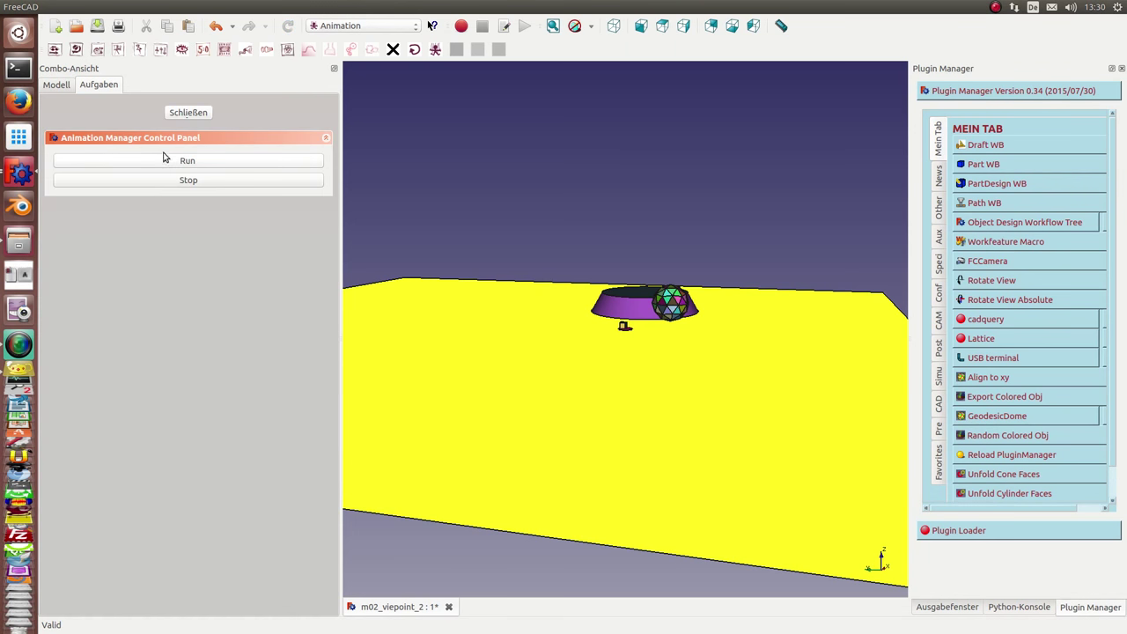
click(163, 161)
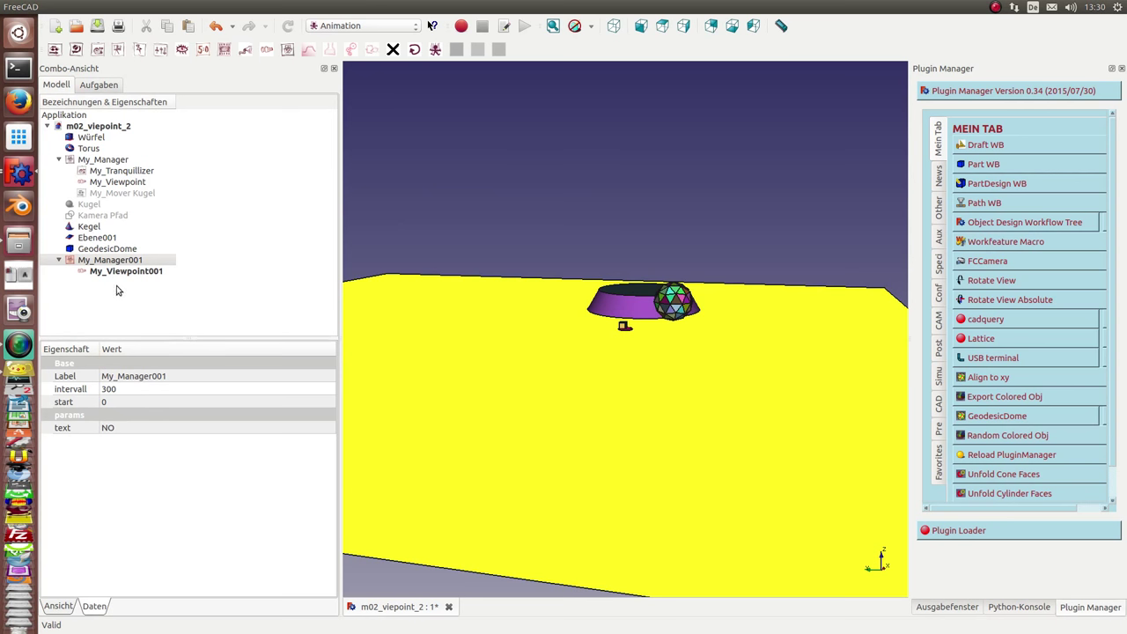
- Set My_Viewpoint001's camera type back to Orthographic and reselect My_Manager001
click(121, 274)
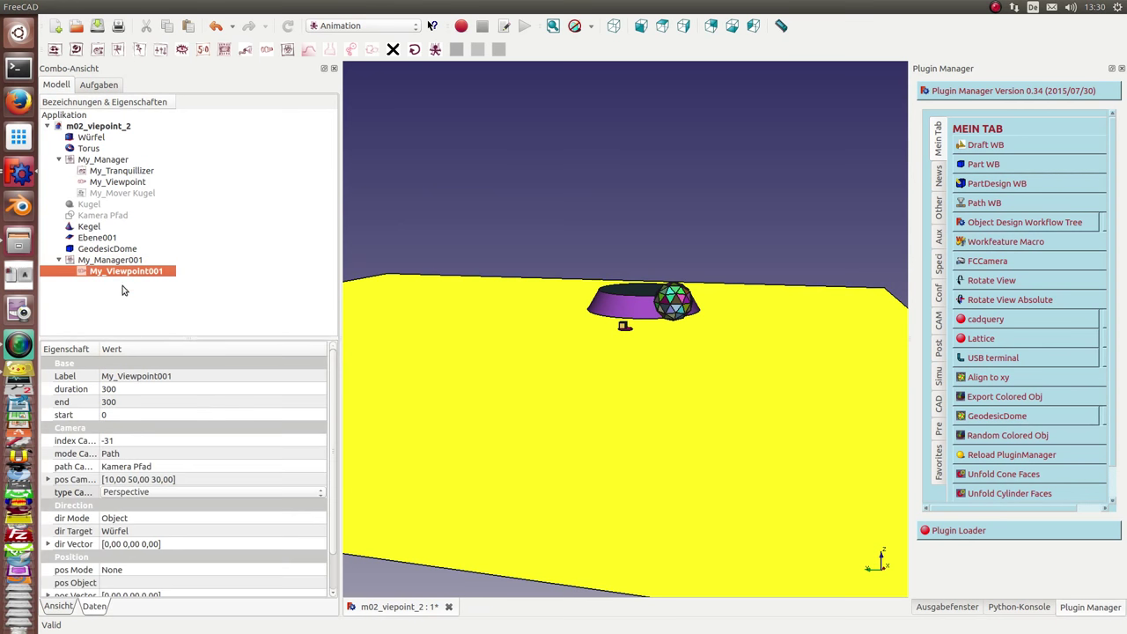
click(151, 491)
click(149, 480)
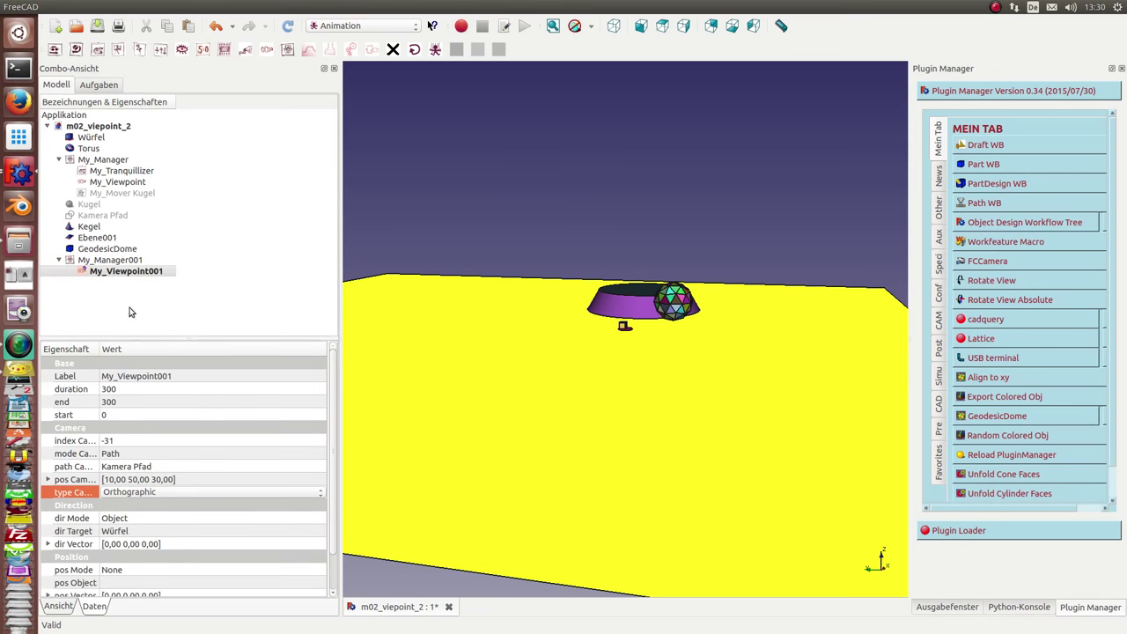
click(121, 261)
- Play My_Manager001's animation so the camera moves along Kamera Pfad
double_click(121, 261)
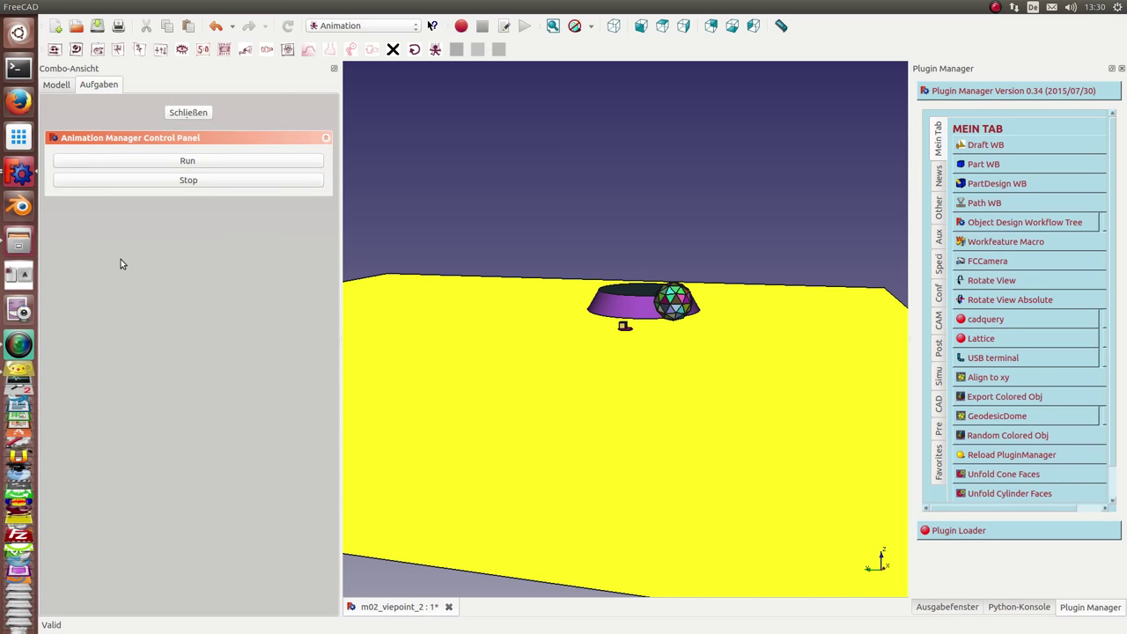
click(141, 162)
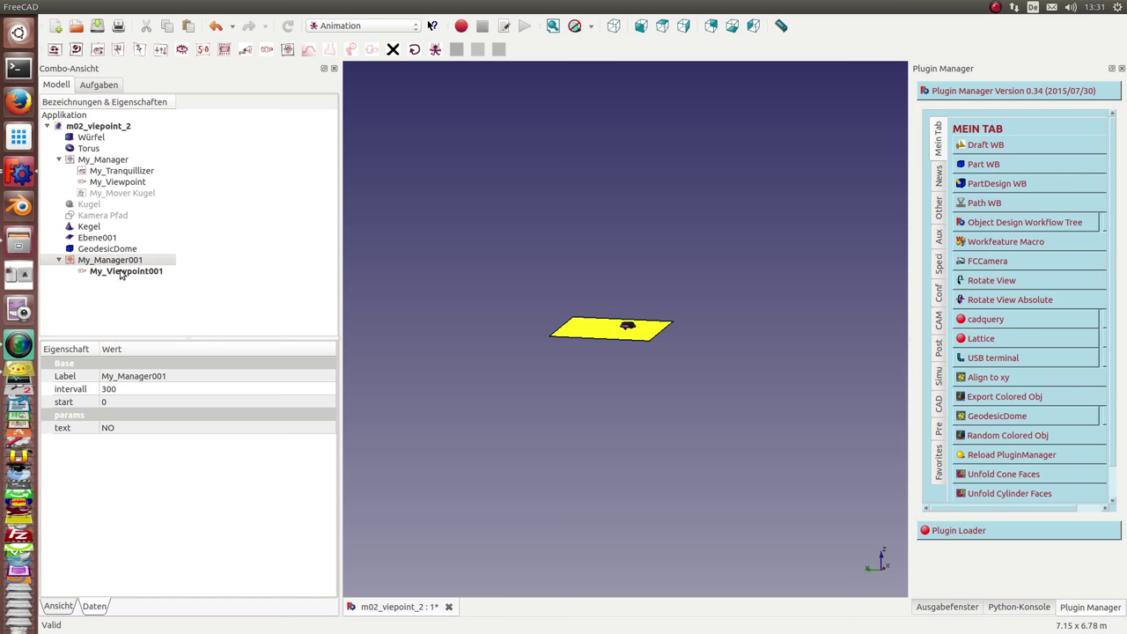
- Inspect My_Mover Kugel's Path mode along Kamera Pfad over 330 frames, then deselect it
click(126, 195)
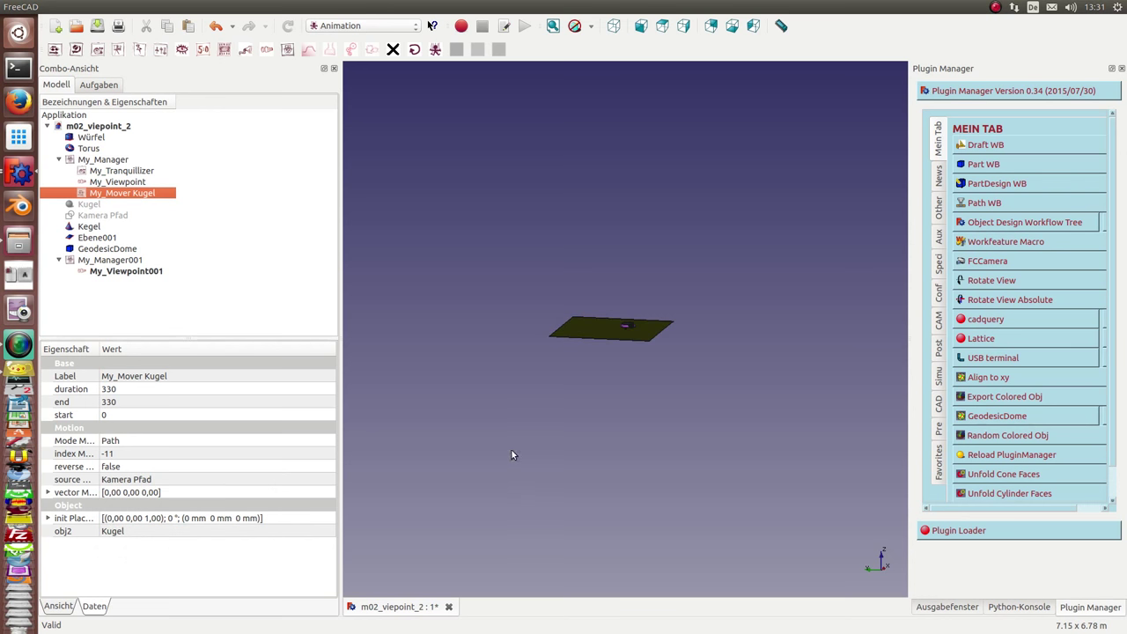
click(577, 436)
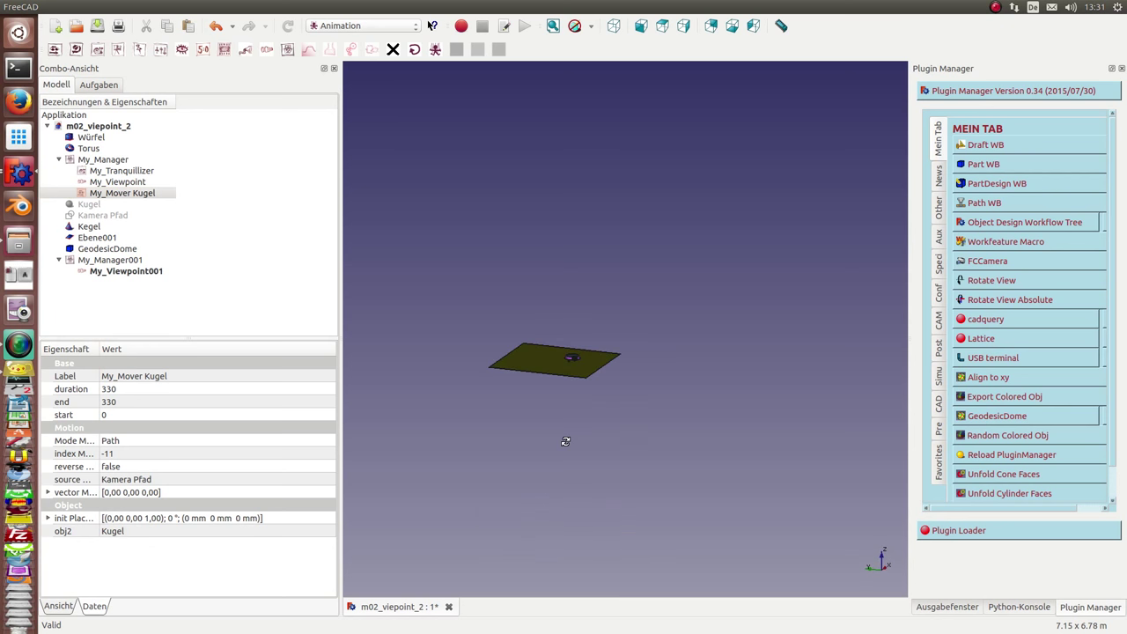